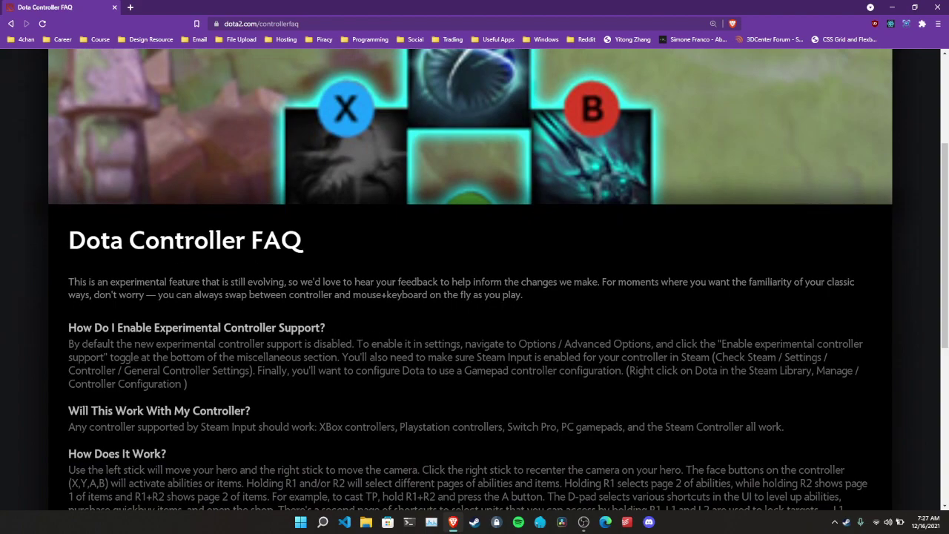
# Enable Guide Button Focuses Steam in Steam's controller settings, leaving Xbox Configuration Support on
pyautogui.scroll(-1, 325, 315)
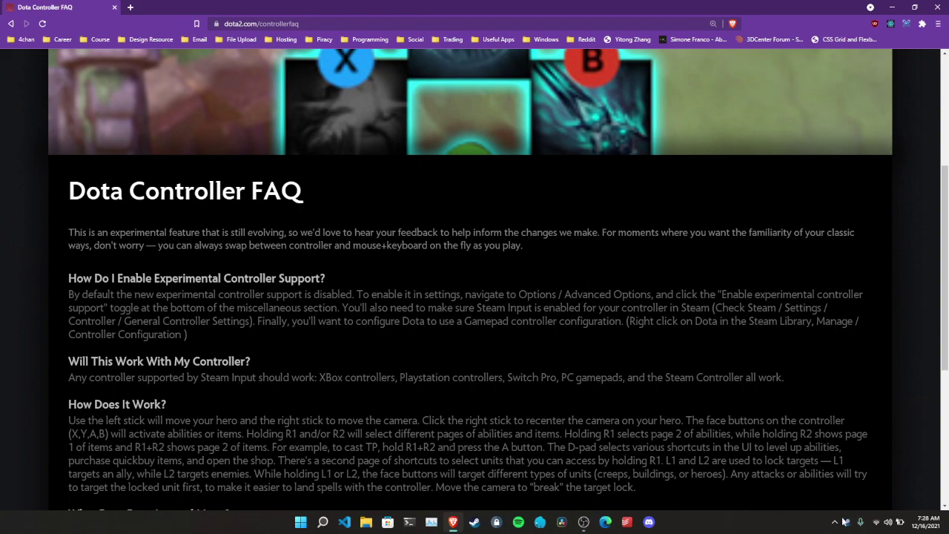
pyautogui.click(844, 522)
pyautogui.click(212, 24)
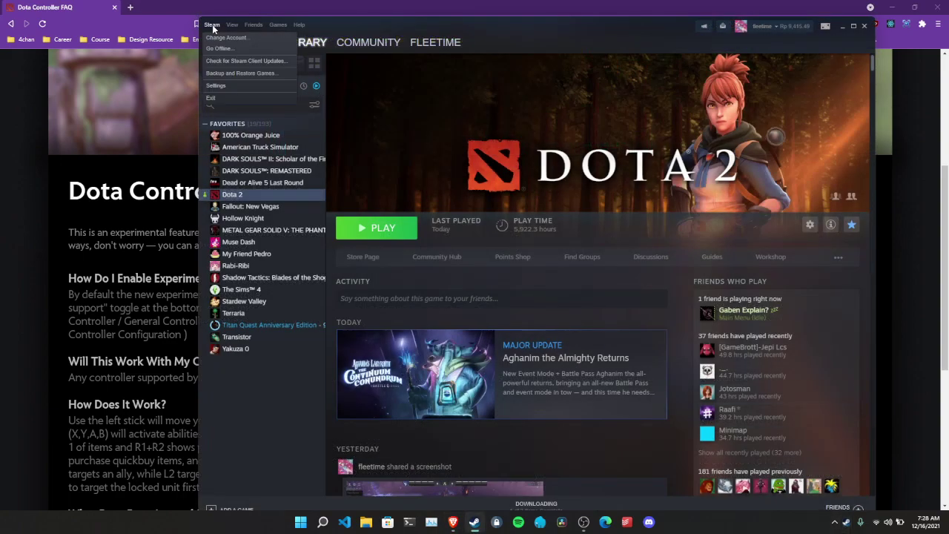
pyautogui.click(221, 84)
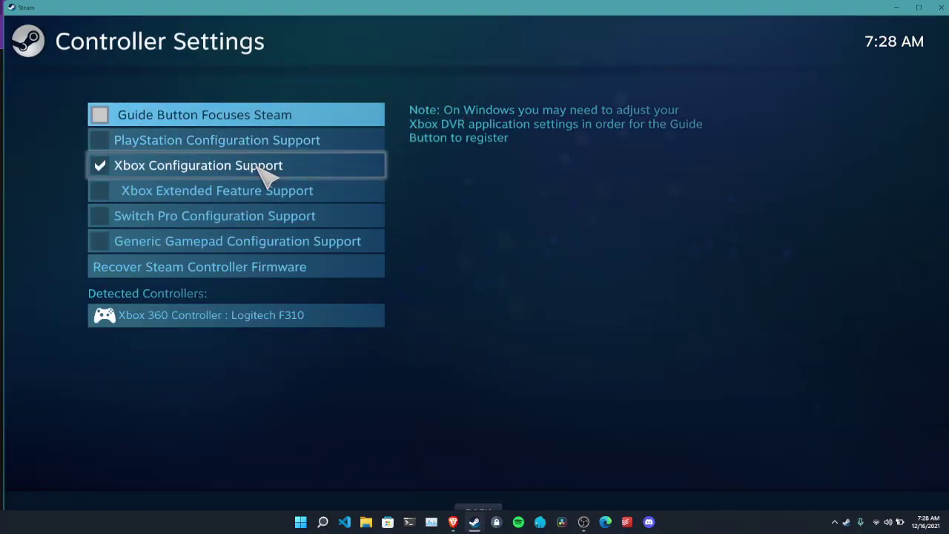
pyautogui.click(100, 115)
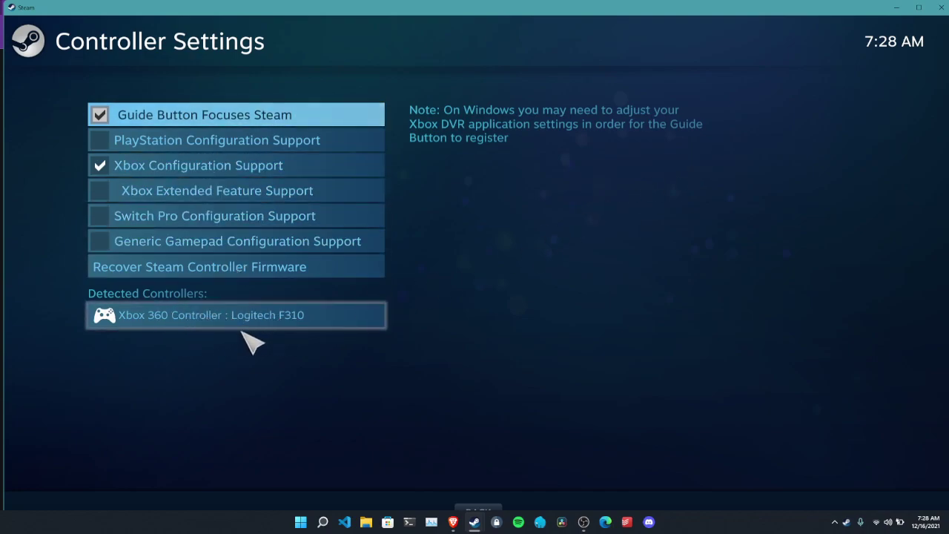
# Close the controller and Steam settings windows and launch Dota 2 from the library
pyautogui.click(942, 13)
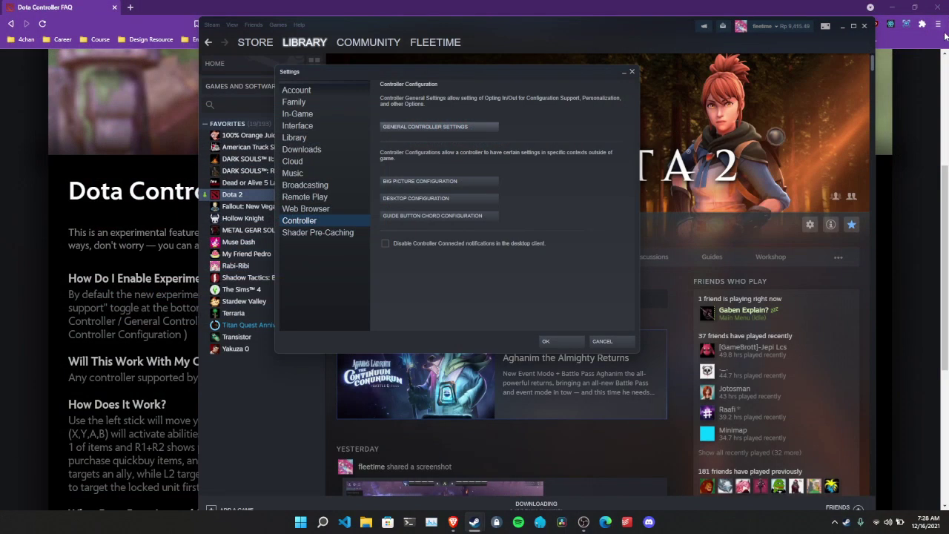
pyautogui.click(616, 338)
pyautogui.click(376, 227)
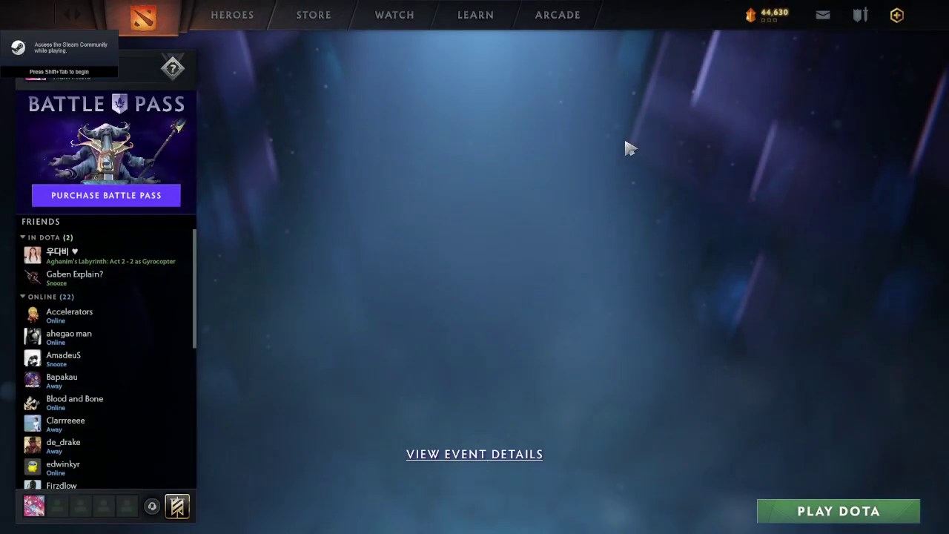
# Turn on Enable experimental controller support in Dota 2's advanced options, then show the Steam overlay
pyautogui.click(40, 15)
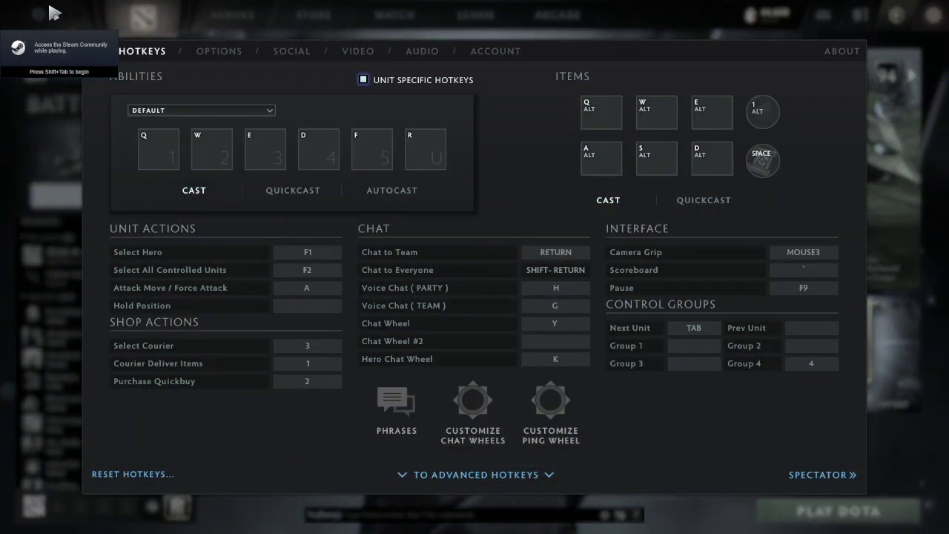
pyautogui.click(209, 53)
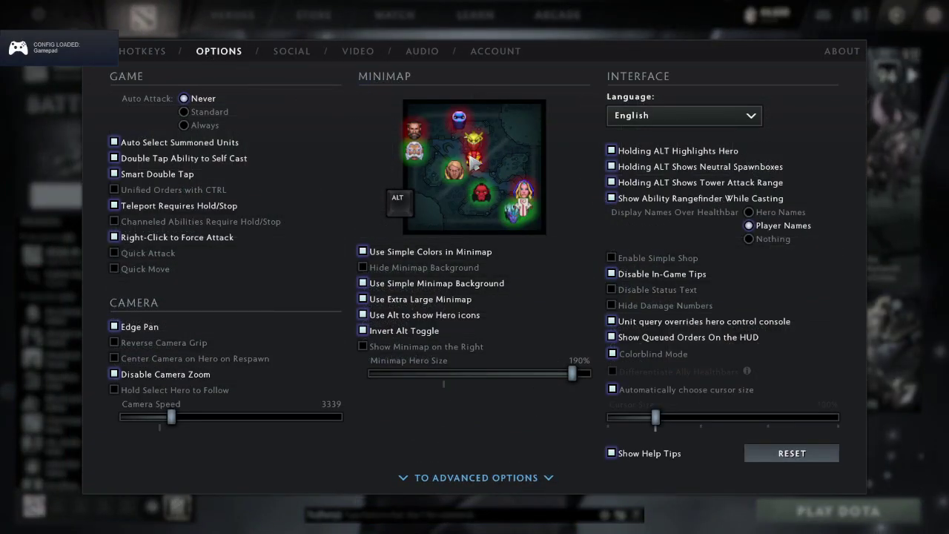
pyautogui.click(472, 480)
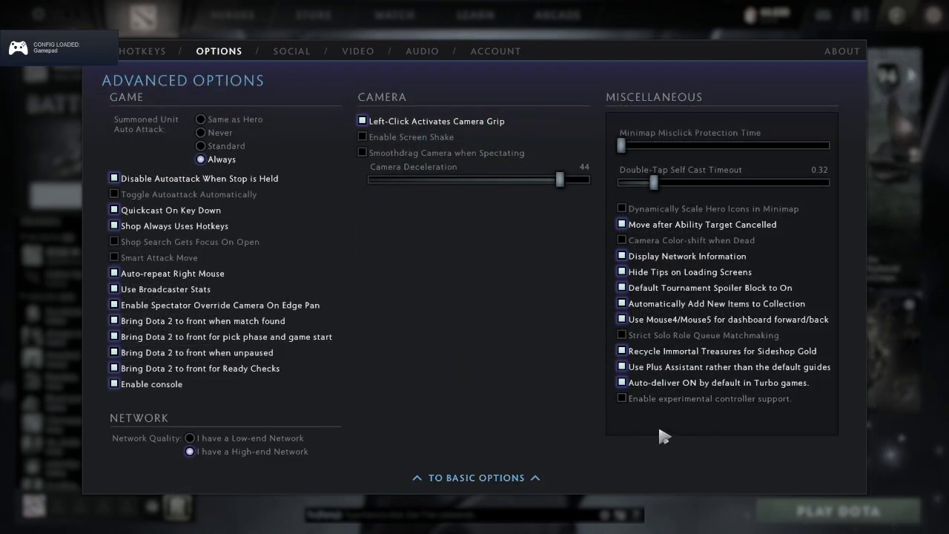
pyautogui.click(627, 403)
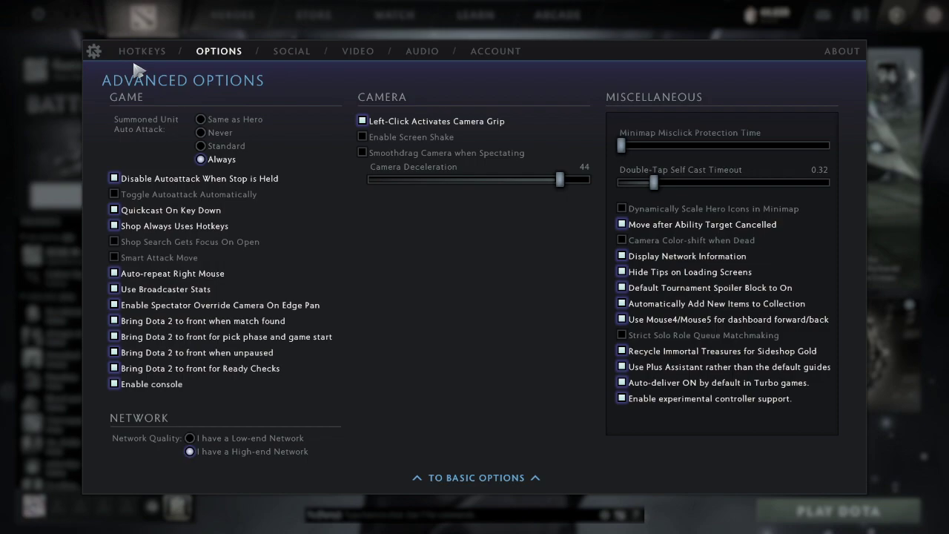
pyautogui.click(94, 52)
pyautogui.hotkey('shift', 'Tab')
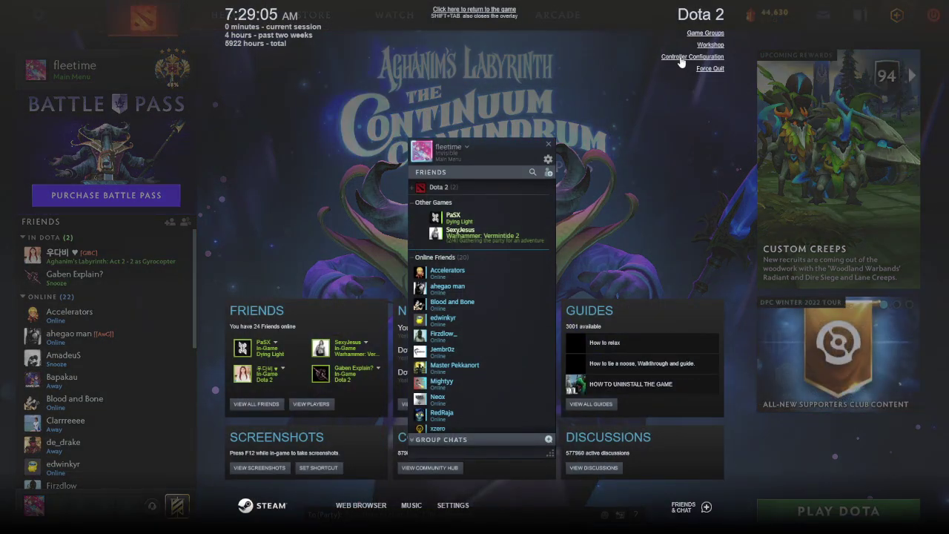
# Dismiss the stray controller configurator and bring the Steam overlay back up over Dota 2
pyautogui.hotkey('shift', 'Tab')
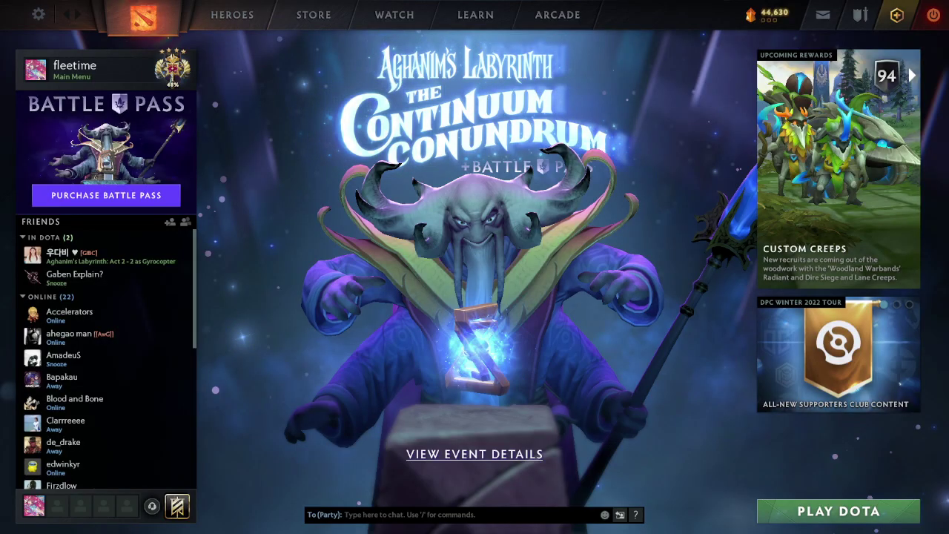
pyautogui.hotkey('alt', 'Tab')
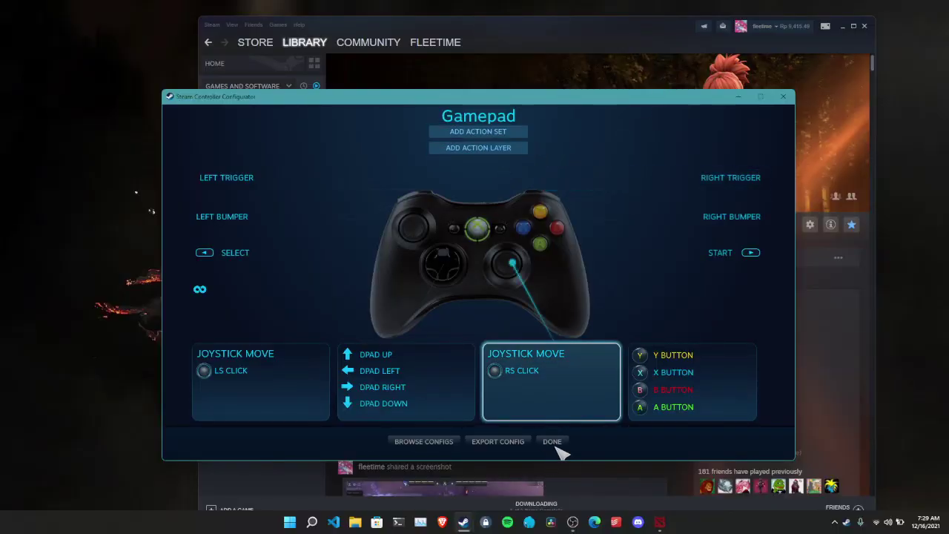
pyautogui.click(553, 441)
pyautogui.hotkey('shift', 'Tab')
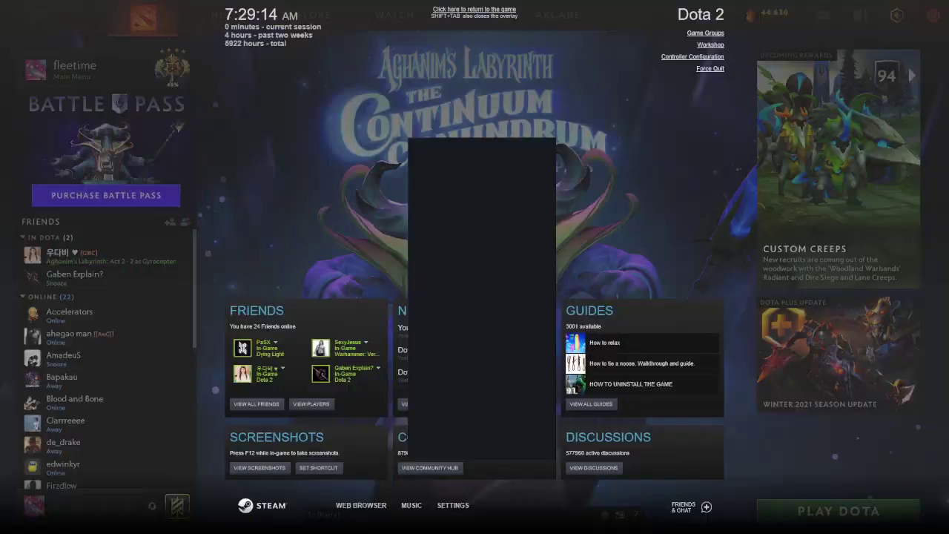
# Apply the Gamepad template from Browse Configs > Templates as Dota 2's controller configuration
pyautogui.click(693, 57)
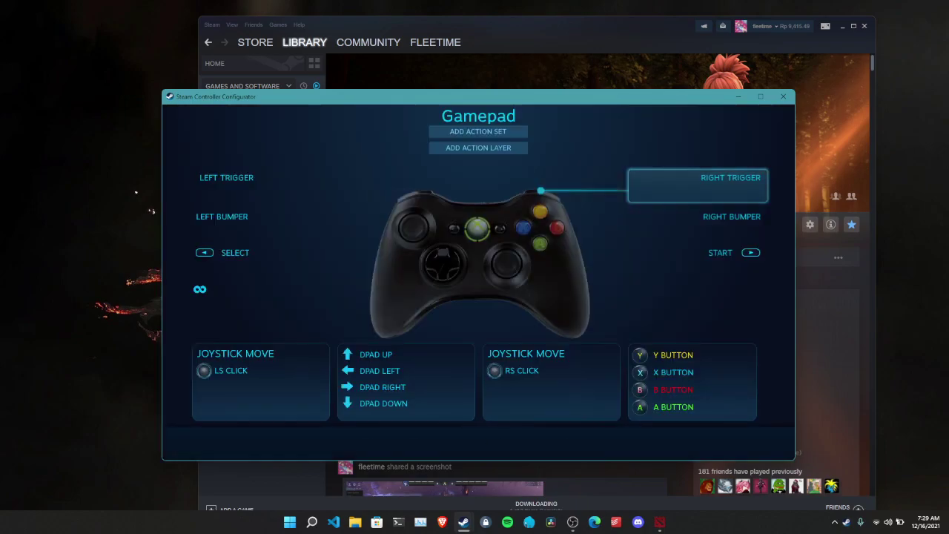
pyautogui.click(418, 444)
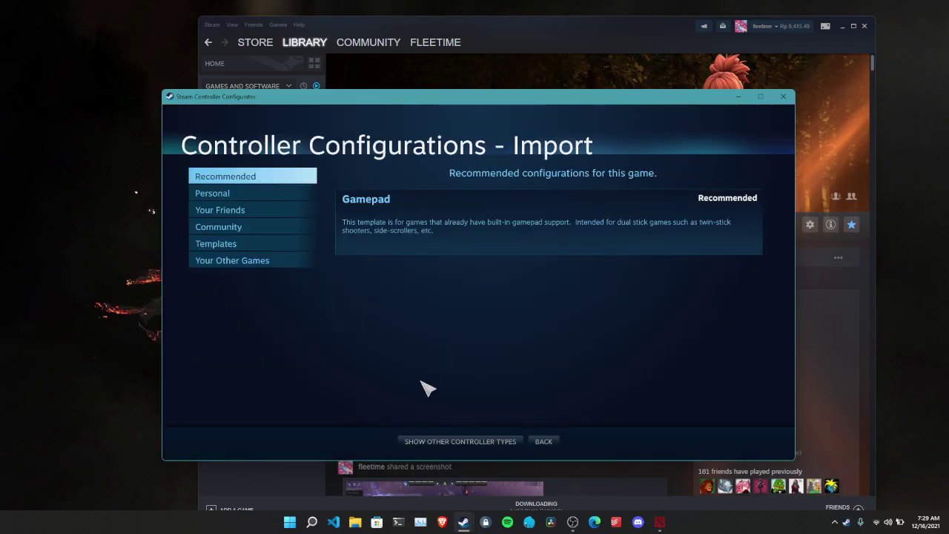
pyautogui.click(247, 230)
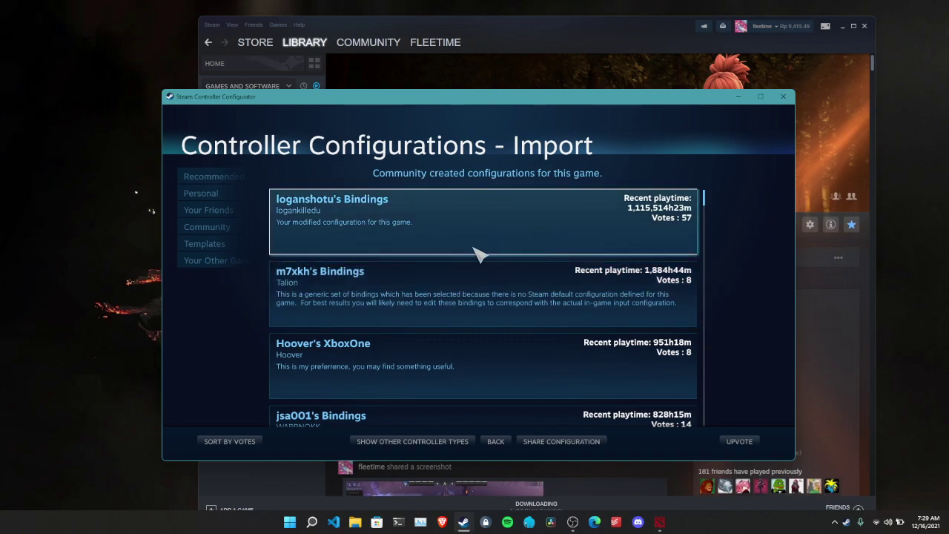
pyautogui.click(212, 244)
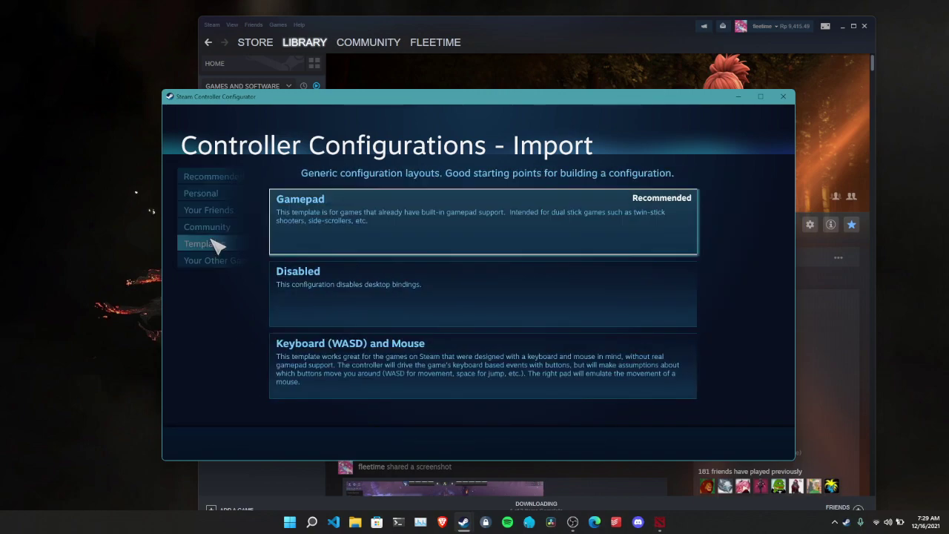
pyautogui.click(393, 229)
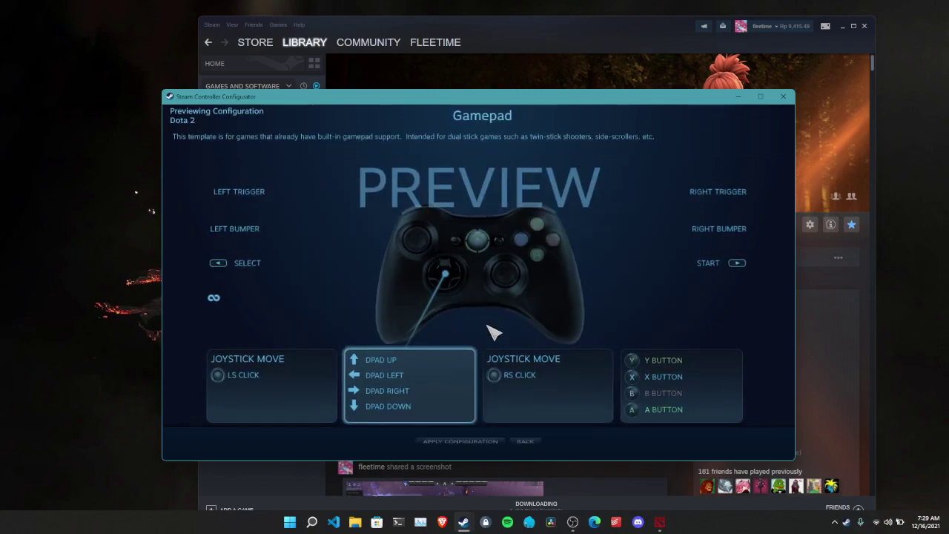
pyautogui.click(486, 443)
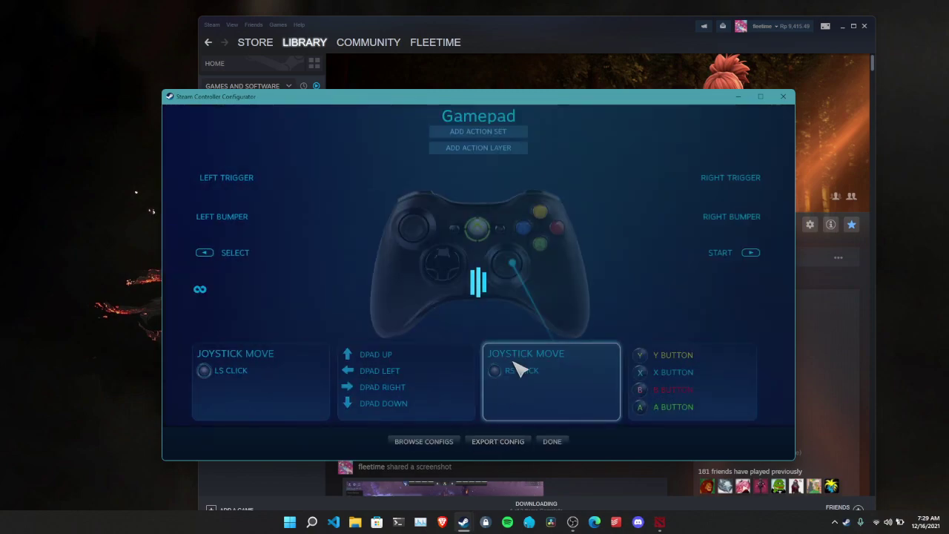
pyautogui.click(783, 96)
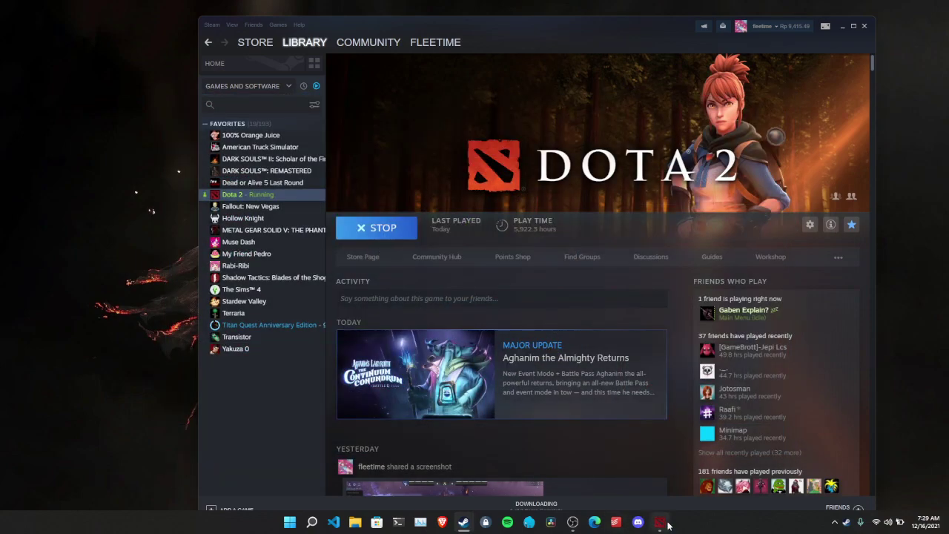
# Hide the Steam overlay and open Wraith King's hero page from the HEROES list
pyautogui.hotkey('shift', 'Tab')
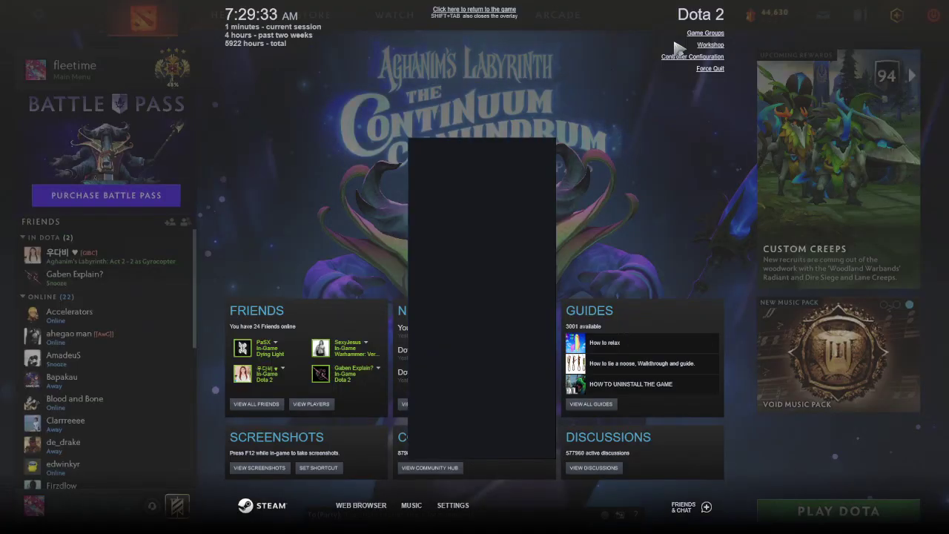
pyautogui.hotkey('shift', 'Tab')
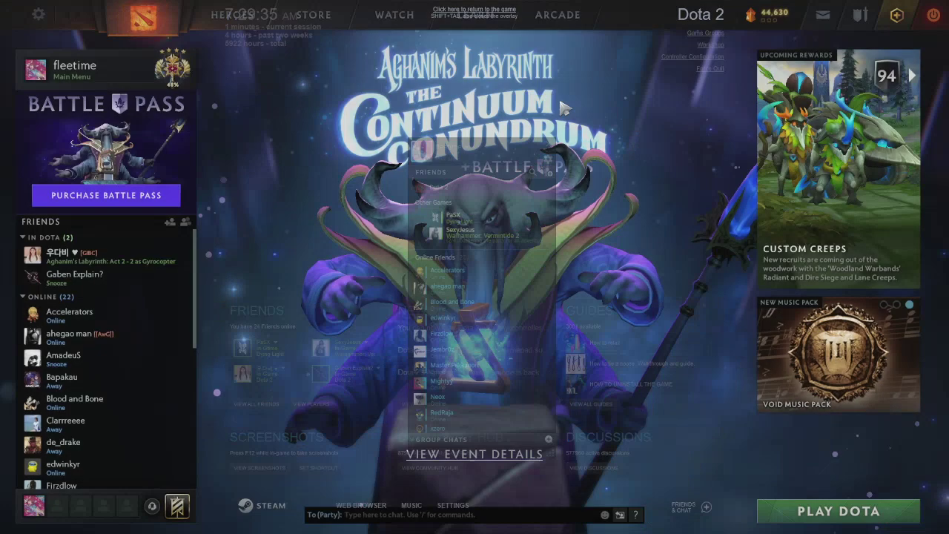
pyautogui.click(251, 18)
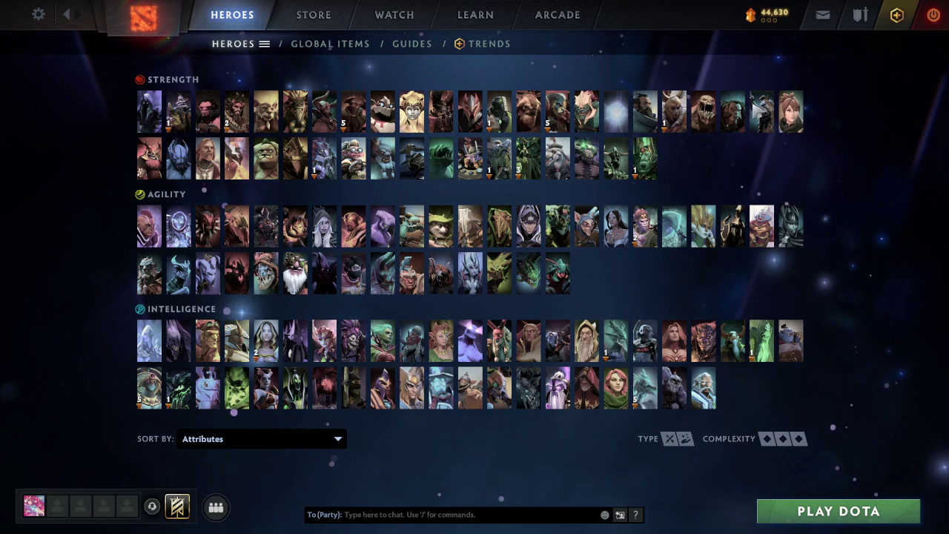
pyautogui.click(645, 157)
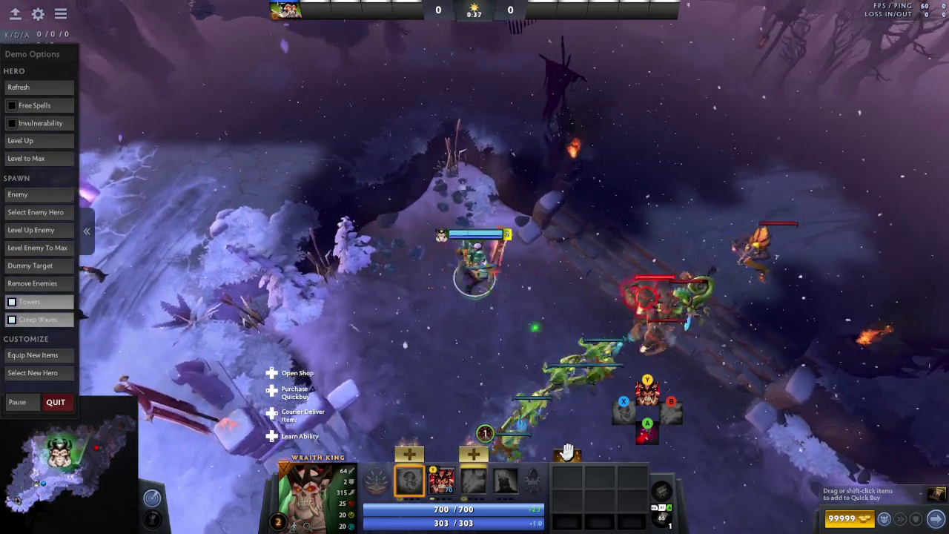
# Visit the item shop with F4, then learn Wraith King's first ability with Ctrl+Q
pyautogui.press('F4')
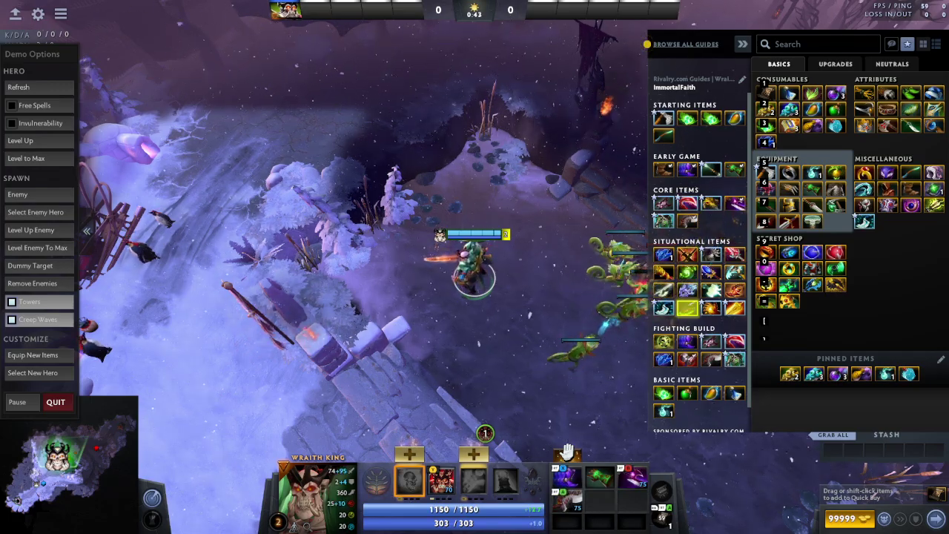
pyautogui.press('F4')
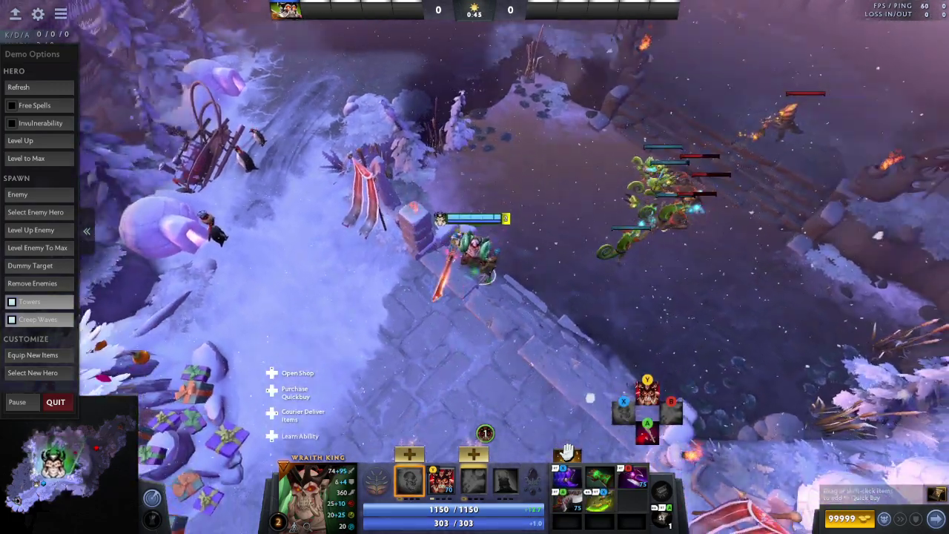
pyautogui.hotkey('ctrl', 'q')
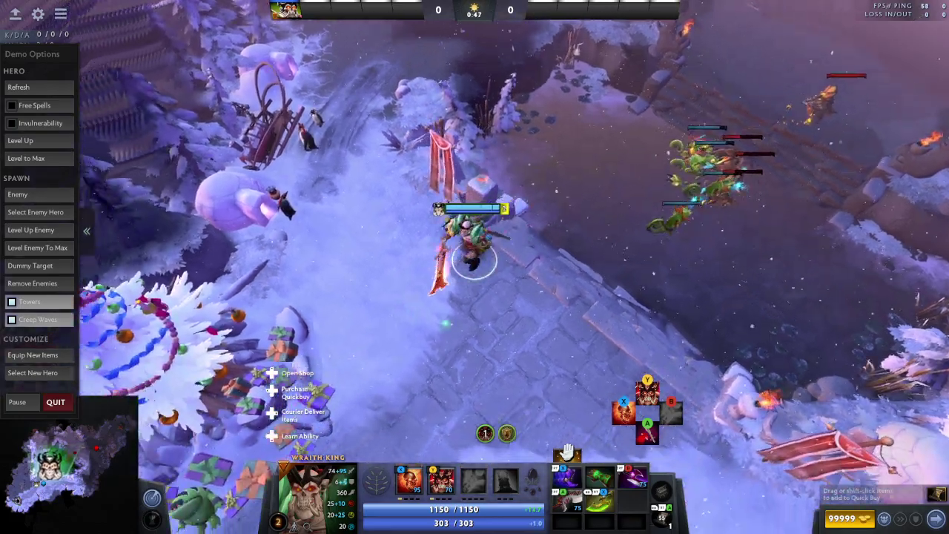